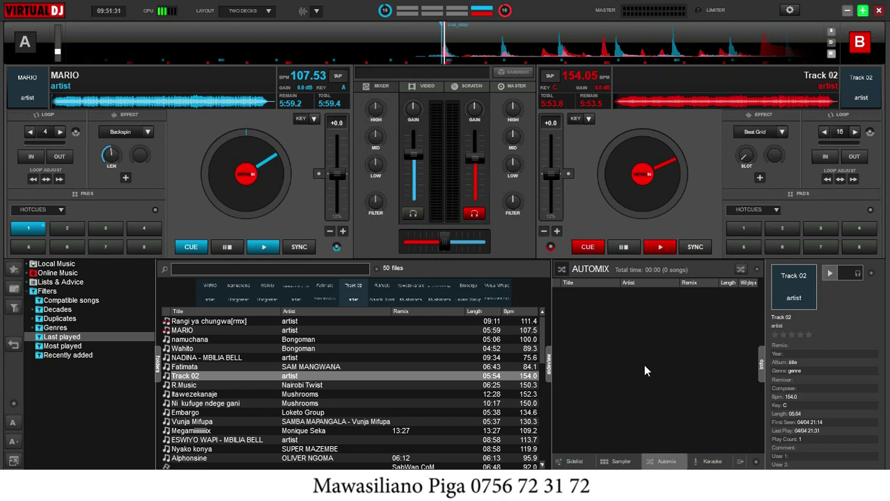
# Show the video output in its own window over deck A and turn off the Text video effect
pyautogui.click(428, 86)
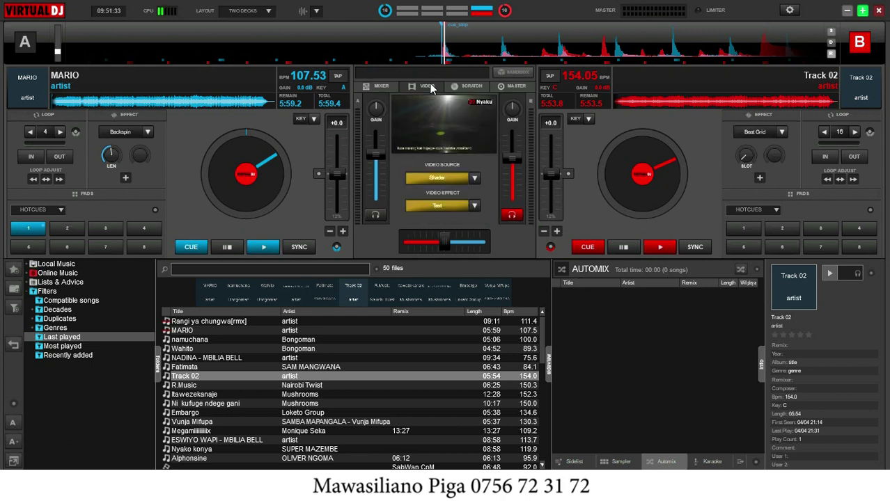
pyautogui.click(435, 122)
pyautogui.moveTo(248, 199); pyautogui.dragTo(232, 124)
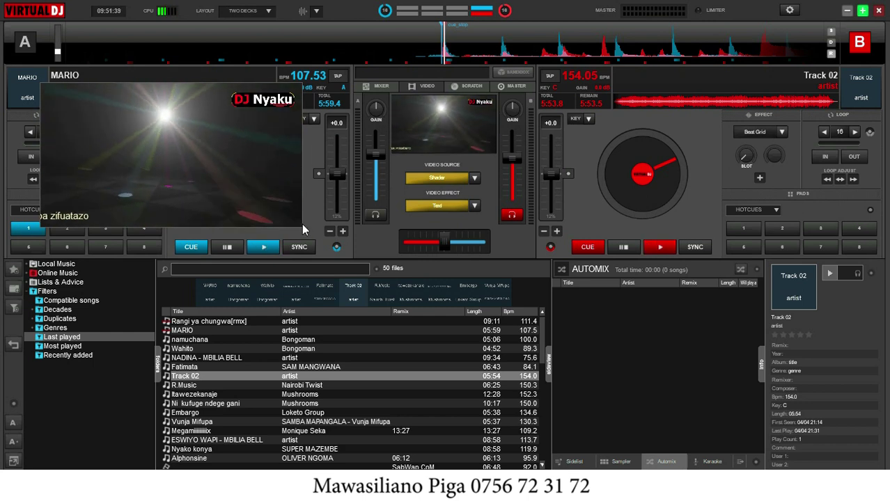
pyautogui.click(434, 206)
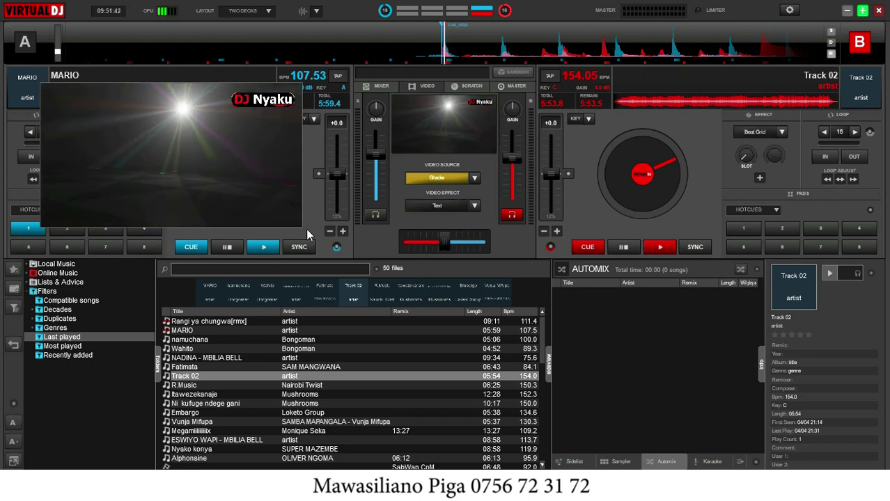
# Enlarge the video output window and position it over deck A and the song browser
pyautogui.moveTo(301, 224); pyautogui.dragTo(559, 448)
pyautogui.moveTo(324, 242); pyautogui.dragTo(288, 170)
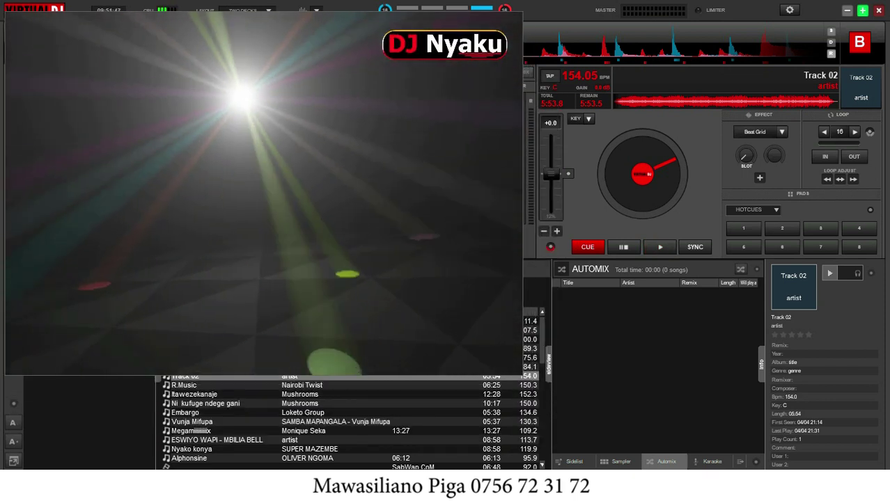
pyautogui.moveTo(428, 137)
pyautogui.mouseDown()
pyautogui.moveTo(412, 123)
pyautogui.moveTo(432, 139)
pyautogui.mouseUp()
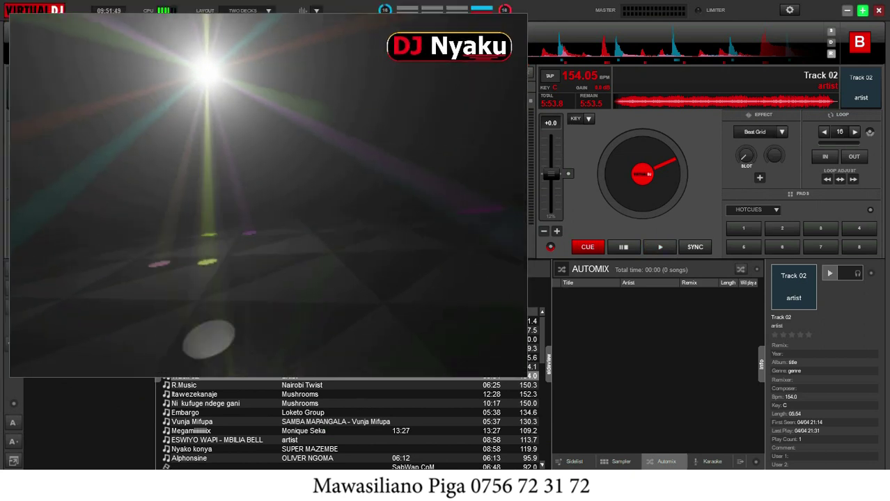
# Open the settings beside the video output window and filter the options by "logo"
pyautogui.click(789, 11)
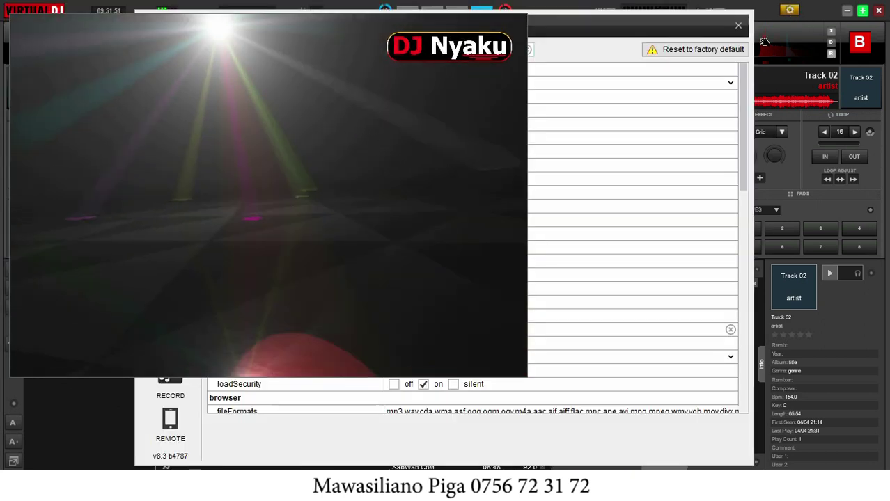
pyautogui.moveTo(590, 31); pyautogui.dragTo(769, 40)
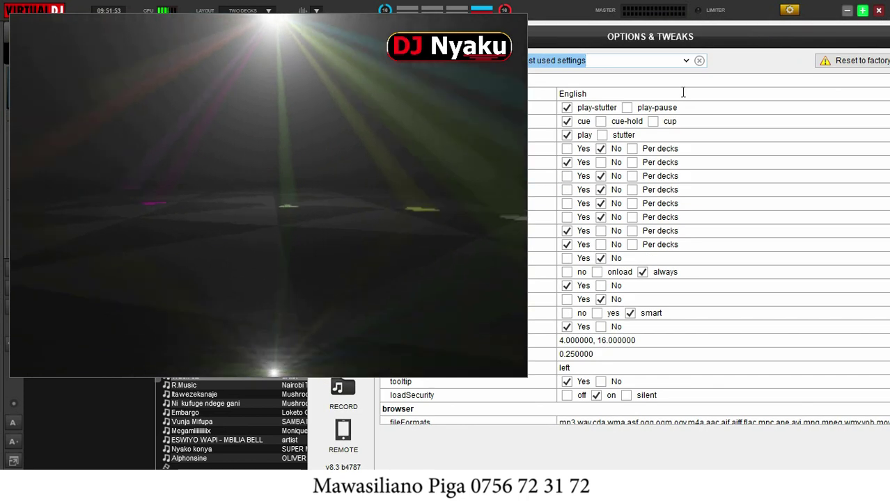
pyautogui.moveTo(432, 90); pyautogui.dragTo(226, 89)
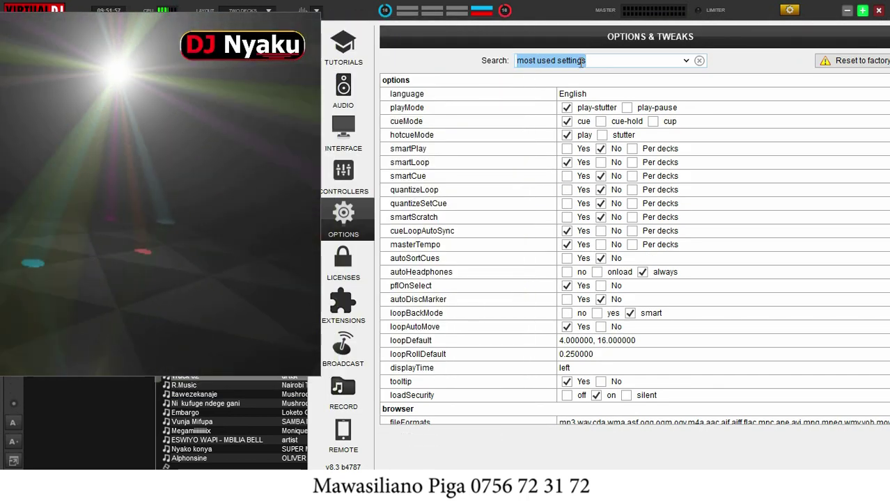
pyautogui.click(699, 60)
pyautogui.write('logo')
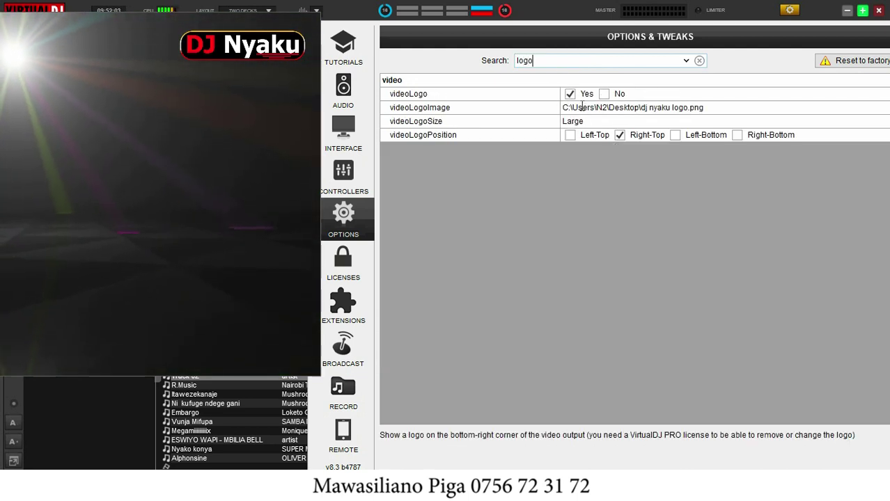
# Reset videoLogoImage to the default logo and close the settings
pyautogui.moveTo(752, 43); pyautogui.dragTo(610, 59)
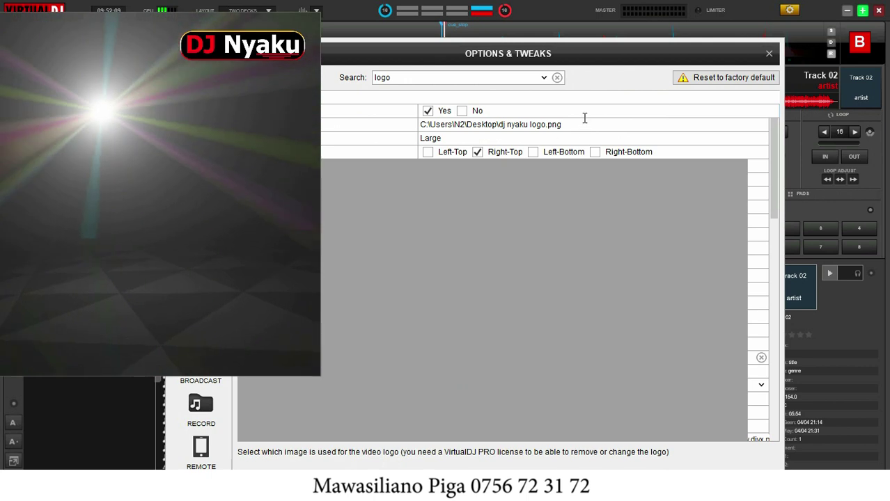
pyautogui.moveTo(559, 57); pyautogui.dragTo(569, 42)
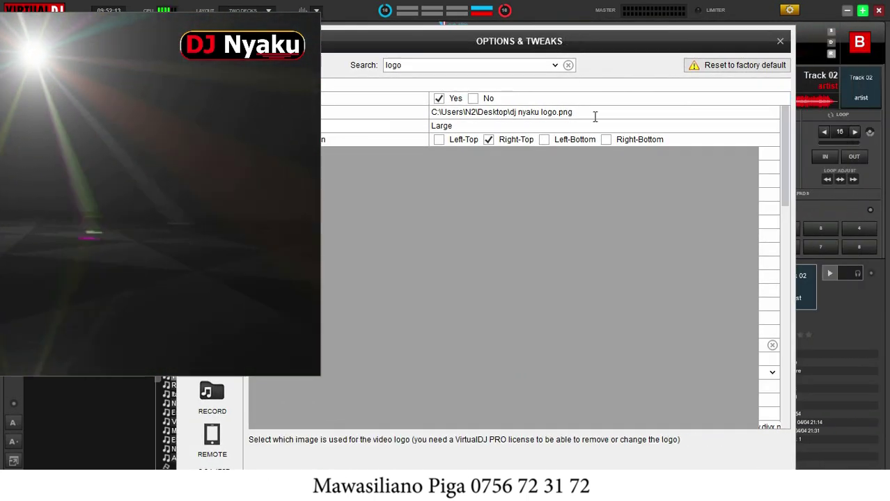
pyautogui.click(782, 112)
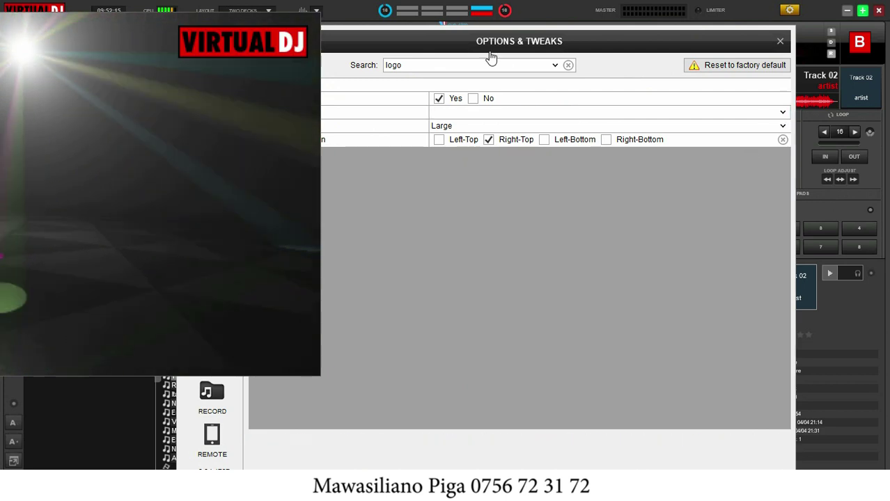
pyautogui.click(780, 44)
# Move the video output window toward the middle, view it full screen, and return it to windowed size
pyautogui.moveTo(163, 149); pyautogui.dragTo(443, 166)
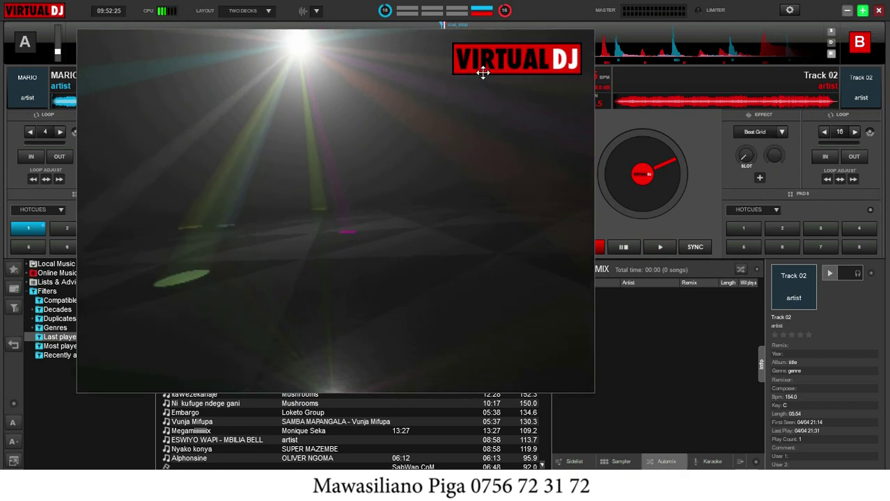
pyautogui.doubleClick(368, 184)
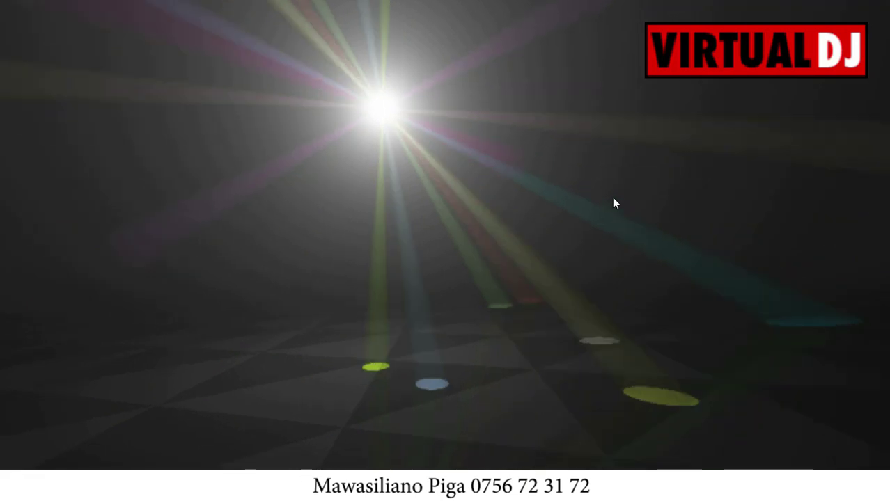
pyautogui.doubleClick(612, 197)
# Shrink the video output window and place it over deck A
pyautogui.moveTo(502, 71); pyautogui.dragTo(226, 125)
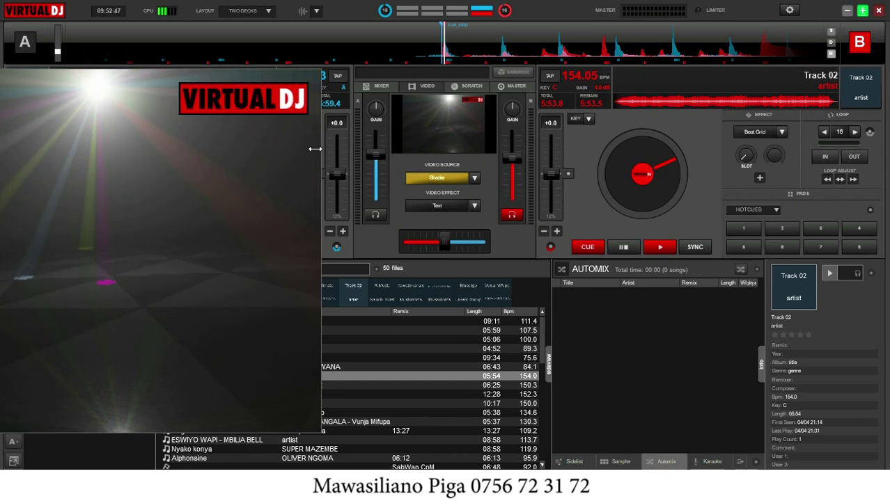
pyautogui.moveTo(320, 150); pyautogui.dragTo(317, 95)
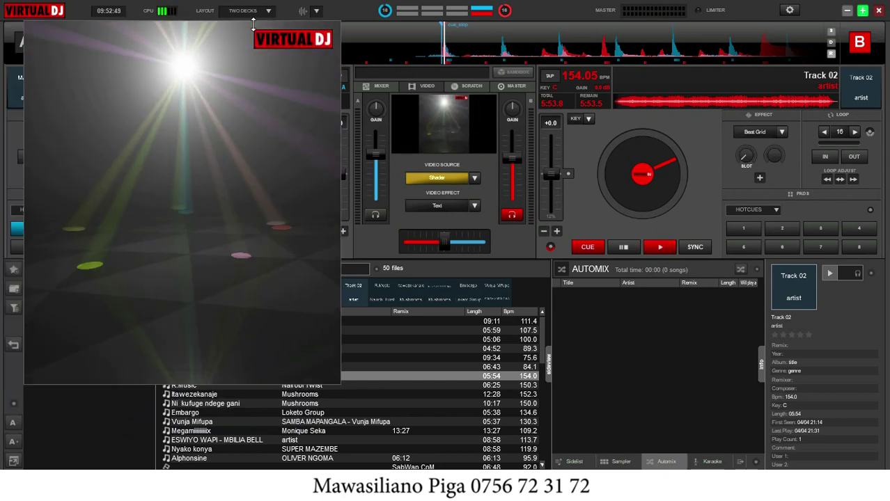
pyautogui.moveTo(252, 23); pyautogui.dragTo(252, 192)
pyautogui.moveTo(264, 263); pyautogui.dragTo(245, 167)
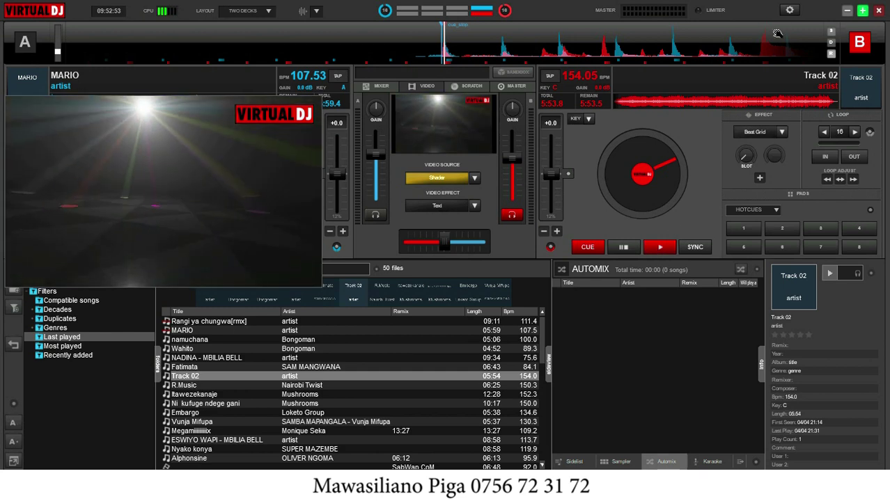
# Reopen the settings and arrange them side by side with the video output window
pyautogui.click(789, 11)
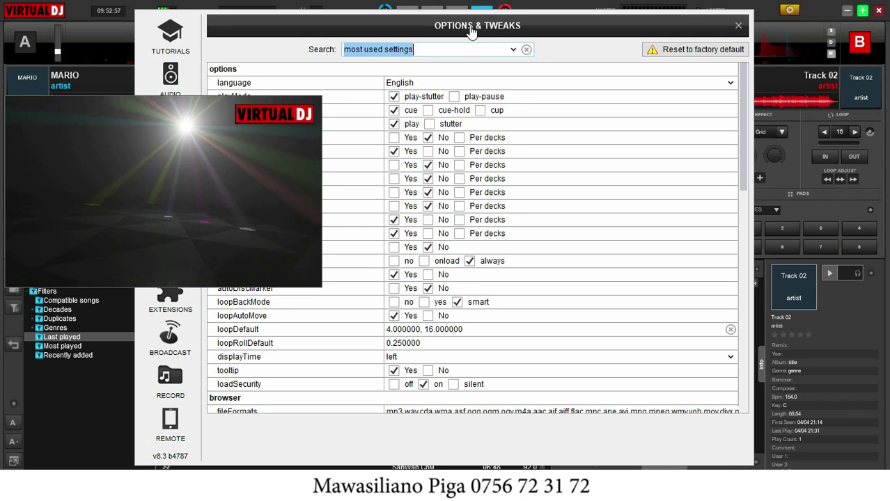
pyautogui.moveTo(479, 35); pyautogui.dragTo(632, 64)
pyautogui.moveTo(247, 198); pyautogui.dragTo(176, 174)
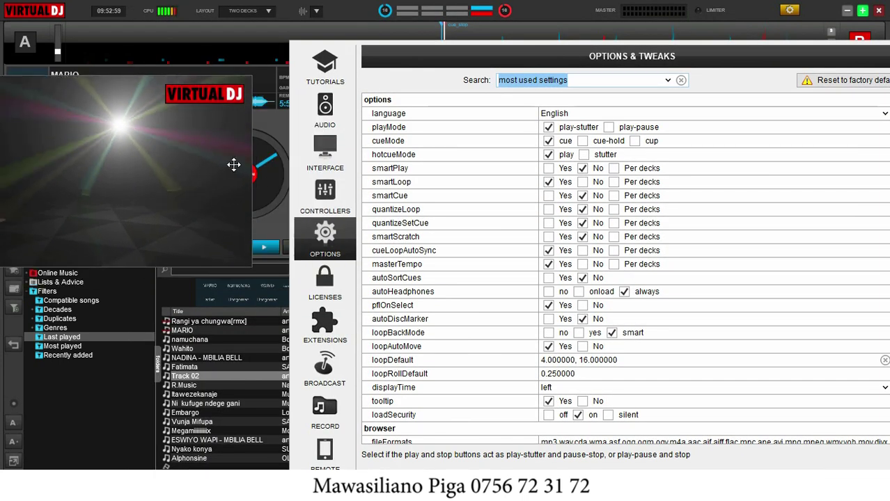
pyautogui.moveTo(524, 61); pyautogui.dragTo(508, 37)
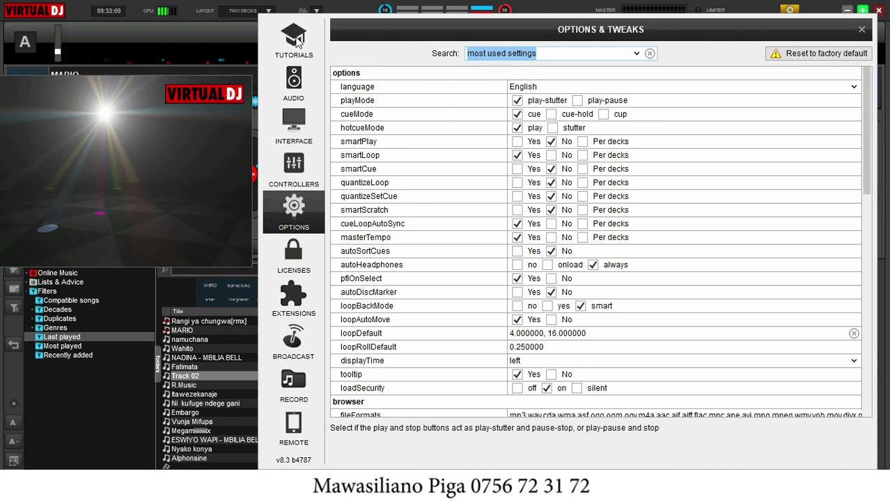
# Look through the Tutorials, Audio, Interface, Controllers, Options and Licenses settings pages
pyautogui.click(296, 42)
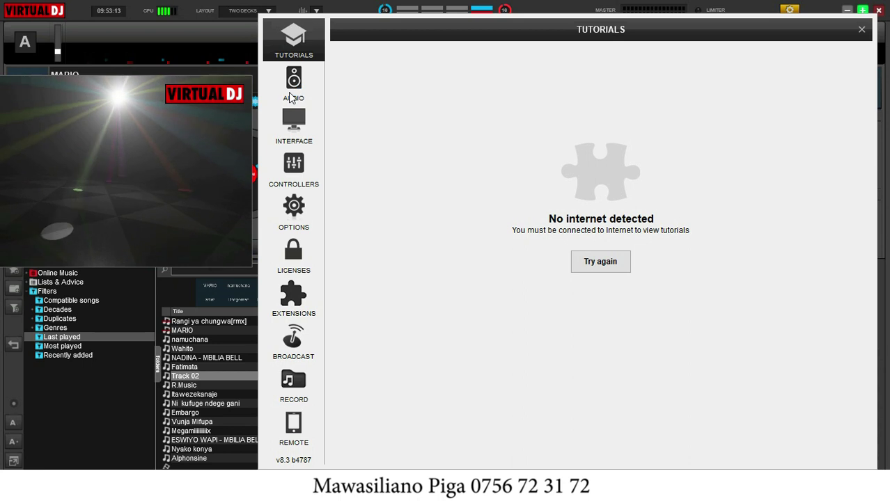
pyautogui.click(291, 90)
pyautogui.click(294, 121)
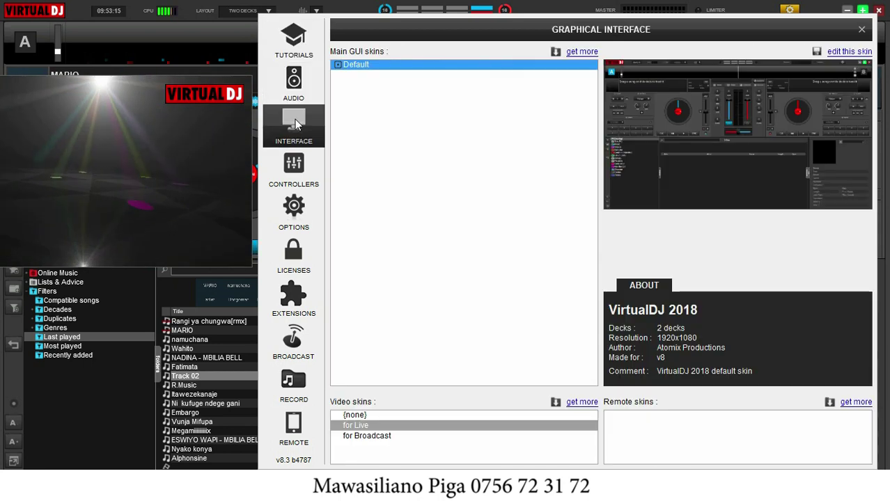
pyautogui.click(296, 167)
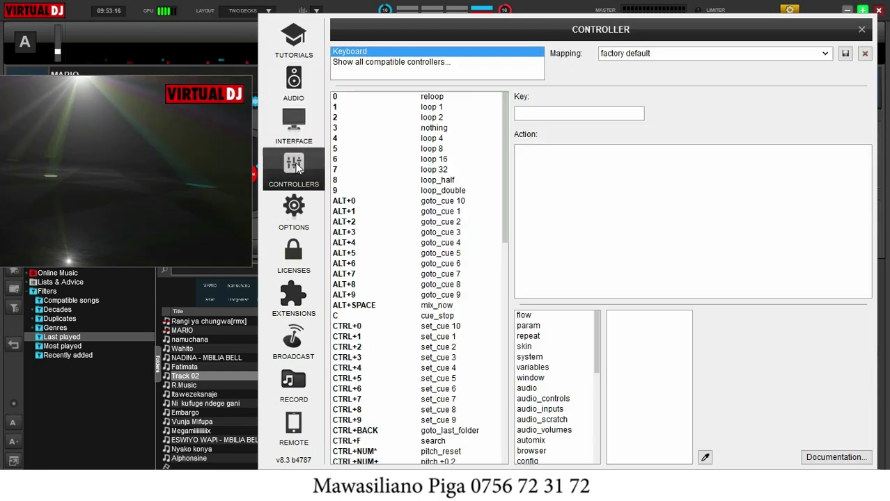
pyautogui.click(291, 209)
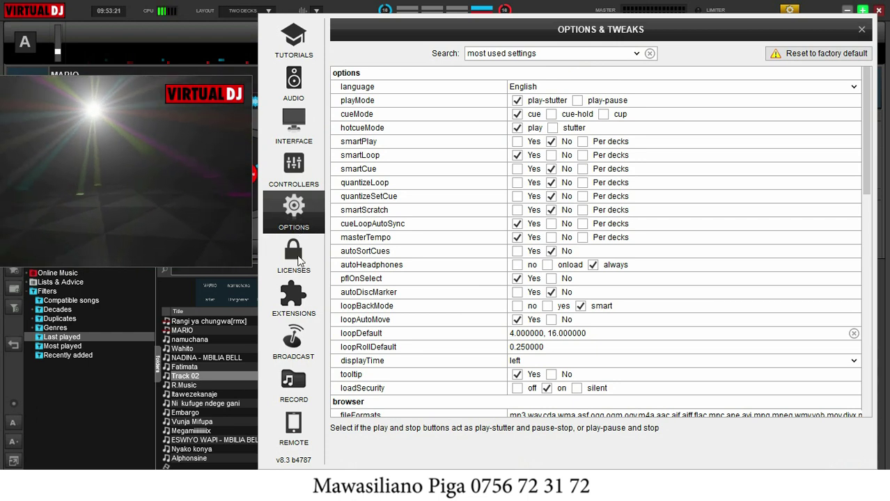
pyautogui.click(299, 259)
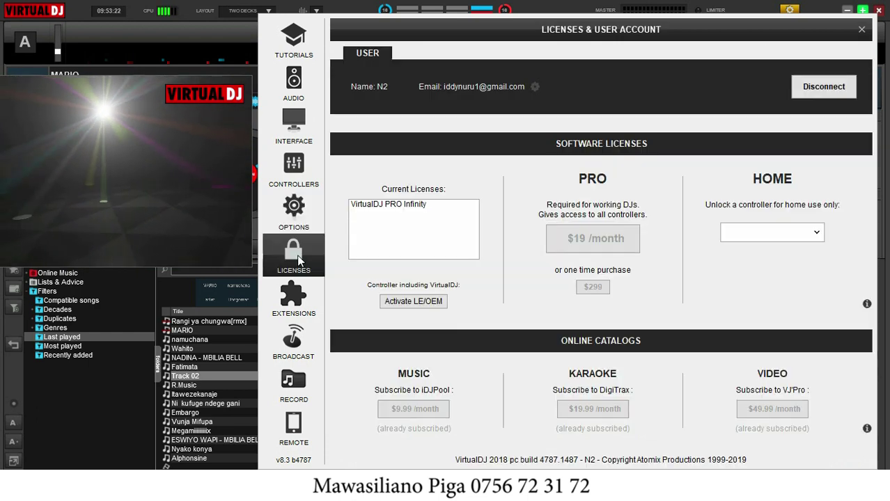
# Return to the Options page, filter it by "logo", and reposition the settings window
pyautogui.click(297, 212)
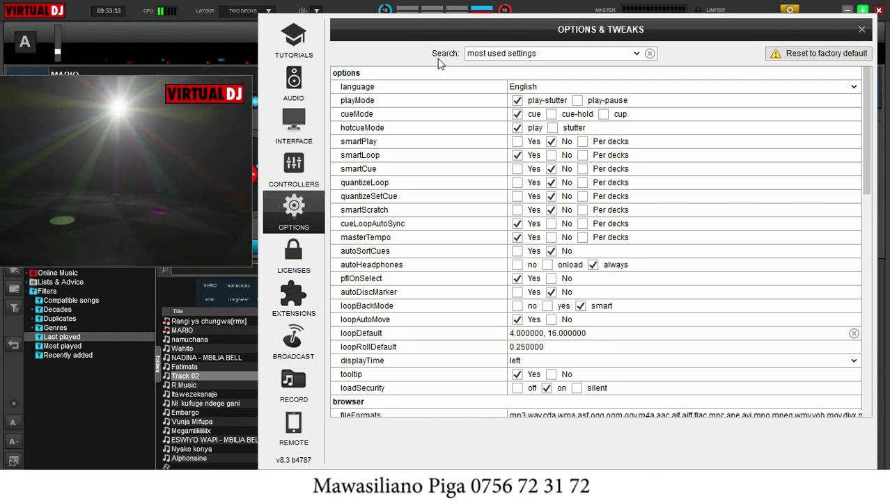
pyautogui.moveTo(432, 56); pyautogui.dragTo(420, 60)
pyautogui.write('logo')
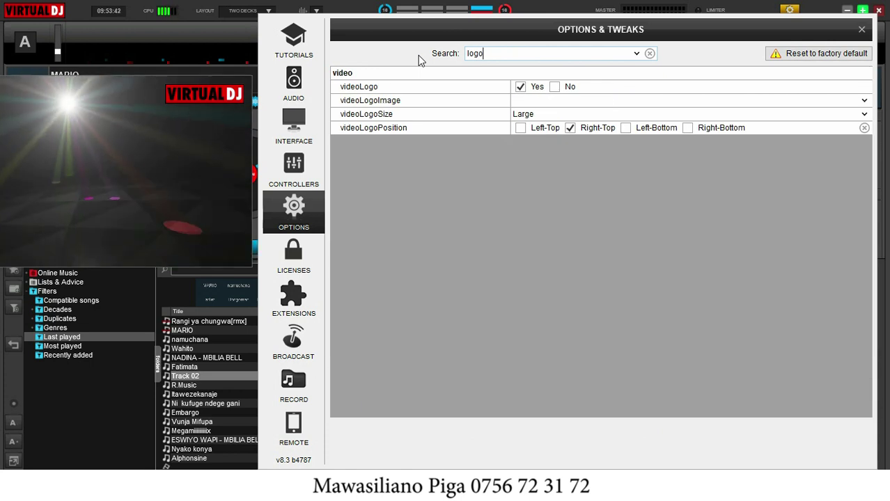
pyautogui.moveTo(508, 31); pyautogui.dragTo(498, 15)
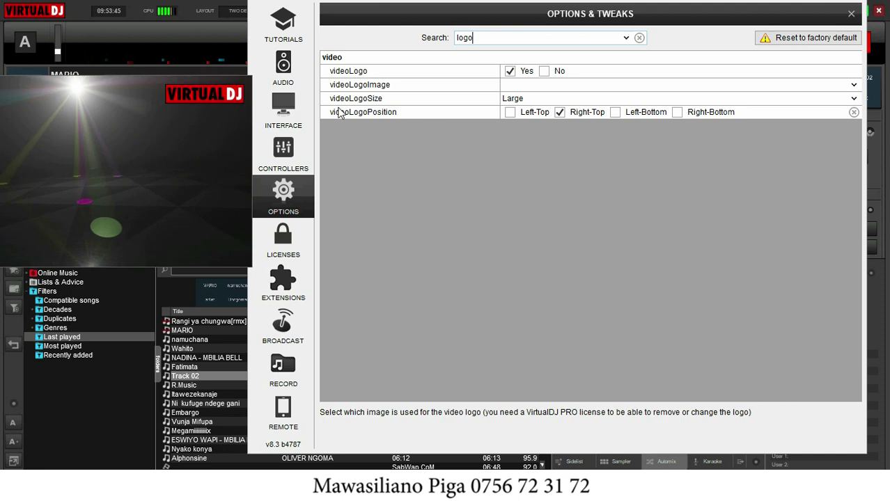
pyautogui.moveTo(467, 19); pyautogui.dragTo(442, 24)
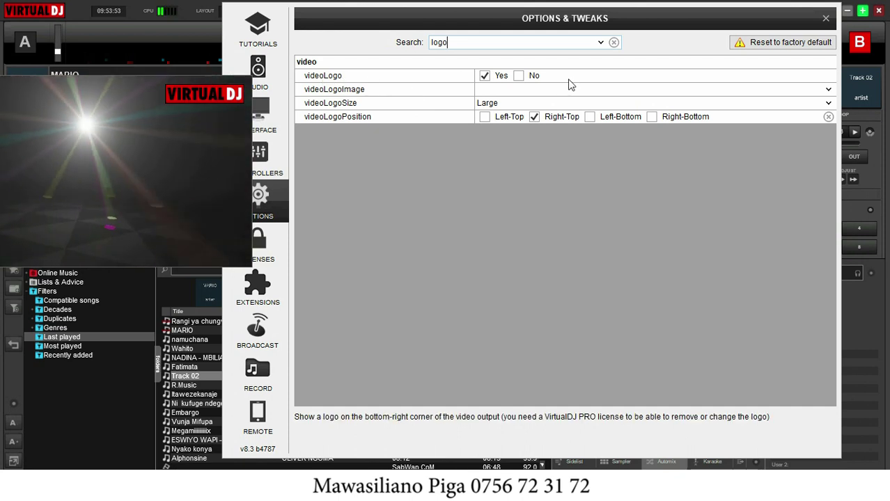
# Switch videoLogo to No and back to Yes to compare the video output with and without the logo
pyautogui.click(518, 76)
pyautogui.moveTo(169, 110); pyautogui.dragTo(319, 112)
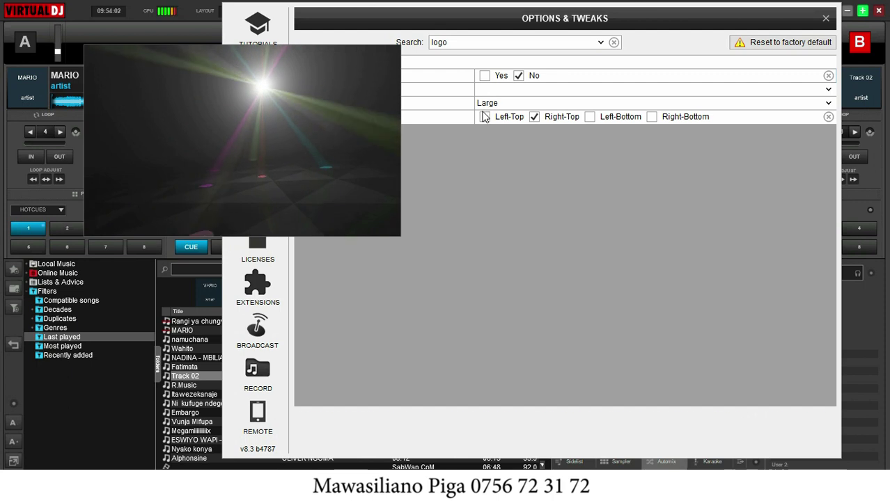
pyautogui.click(486, 78)
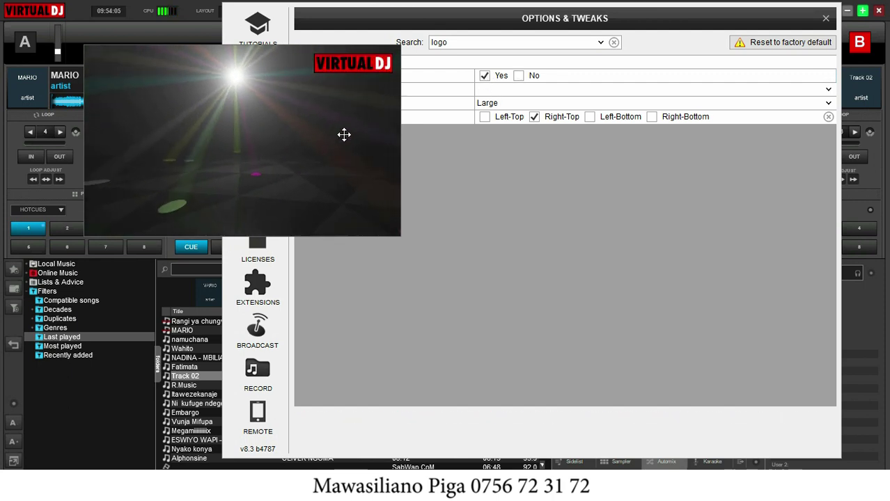
pyautogui.moveTo(347, 135); pyautogui.dragTo(270, 131)
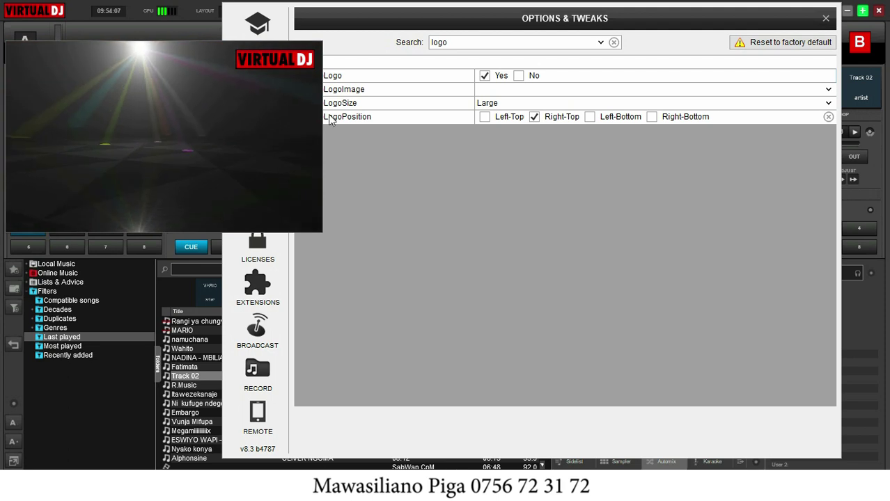
# Set videoLogo to No and move the video output window clear of the option names
pyautogui.click(518, 75)
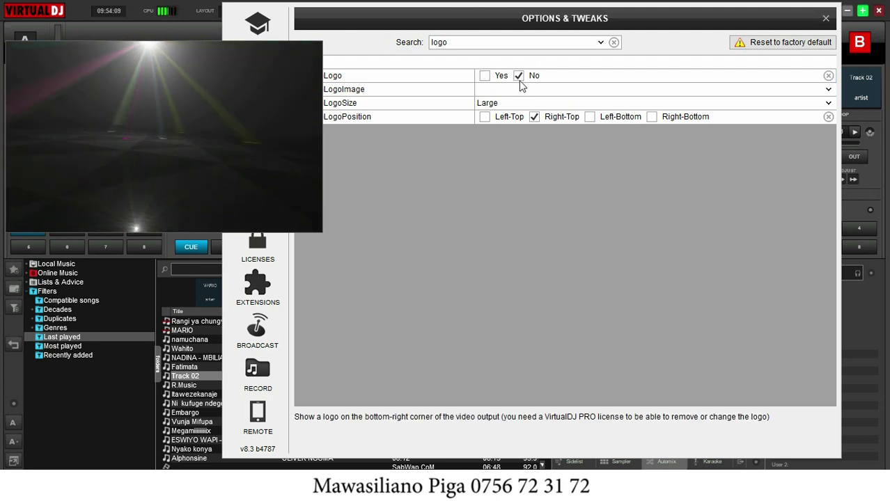
pyautogui.moveTo(212, 127); pyautogui.dragTo(184, 140)
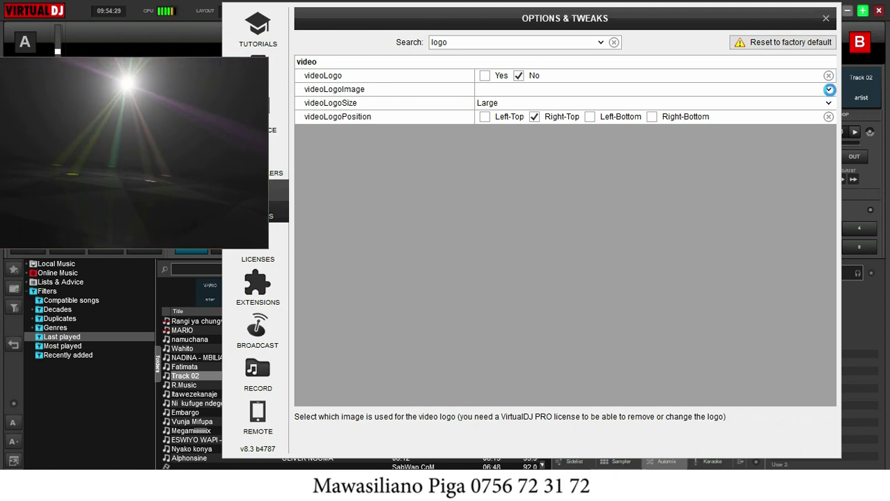
# Choose dj nyaku logo.png from the Desktop as the videoLogoImage and set videoLogo to Yes
pyautogui.click(828, 90)
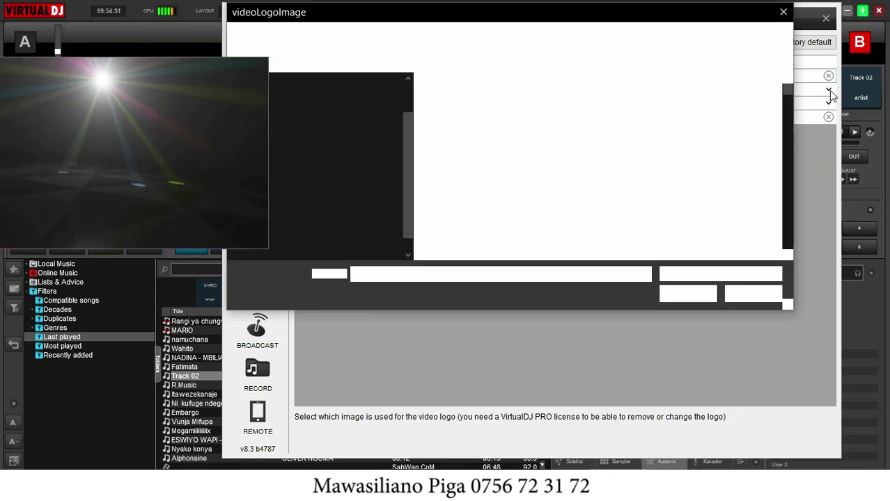
pyautogui.click(336, 122)
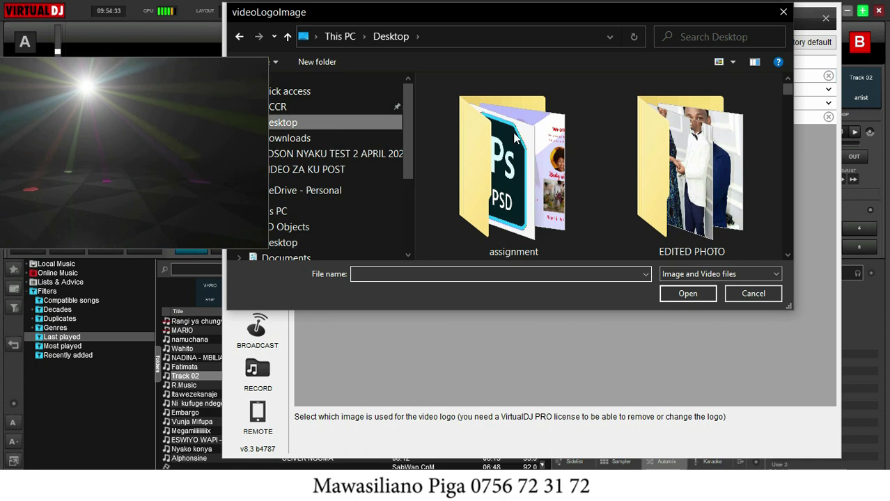
pyautogui.click(585, 115)
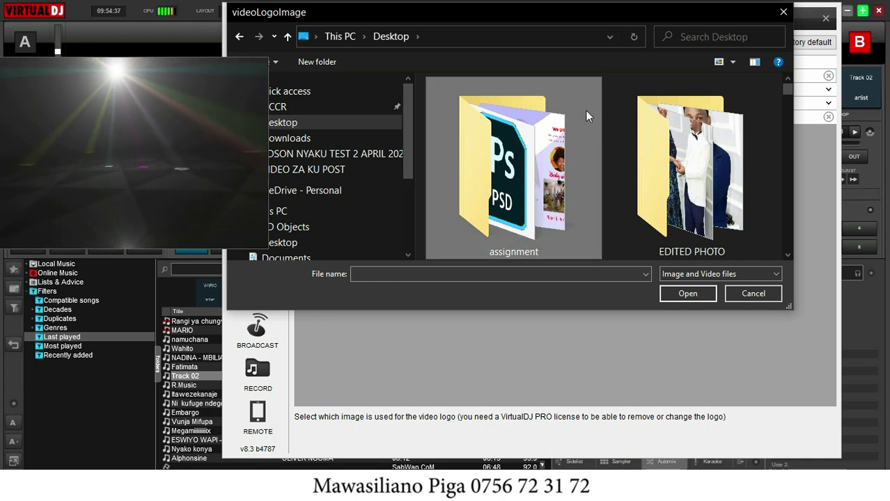
pyautogui.write('dani m')
pyautogui.write('dj nyaku logo.png')
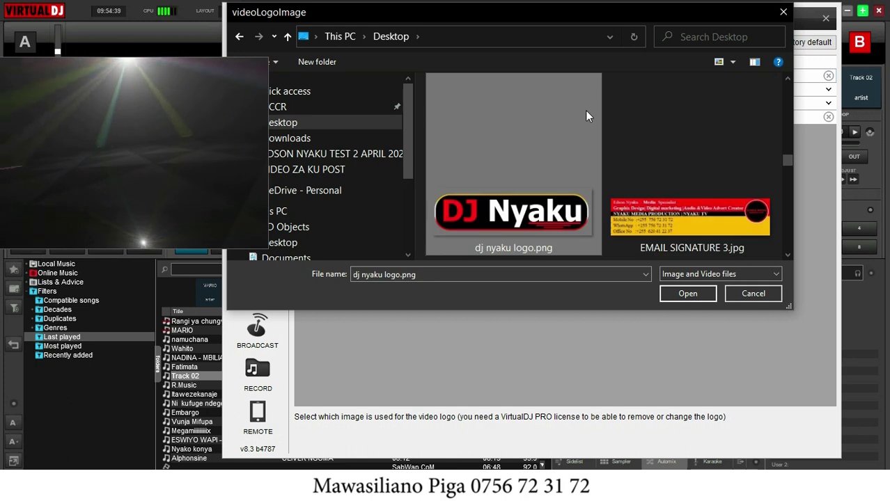
pyautogui.click(696, 293)
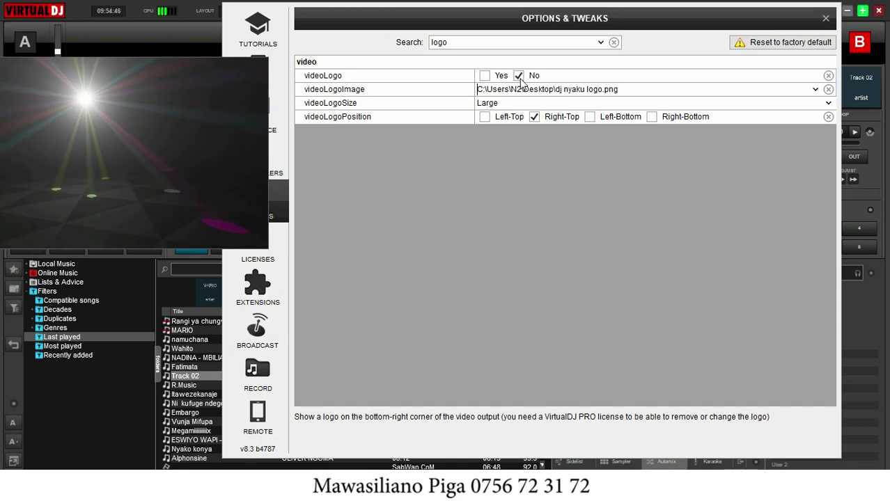
pyautogui.click(484, 77)
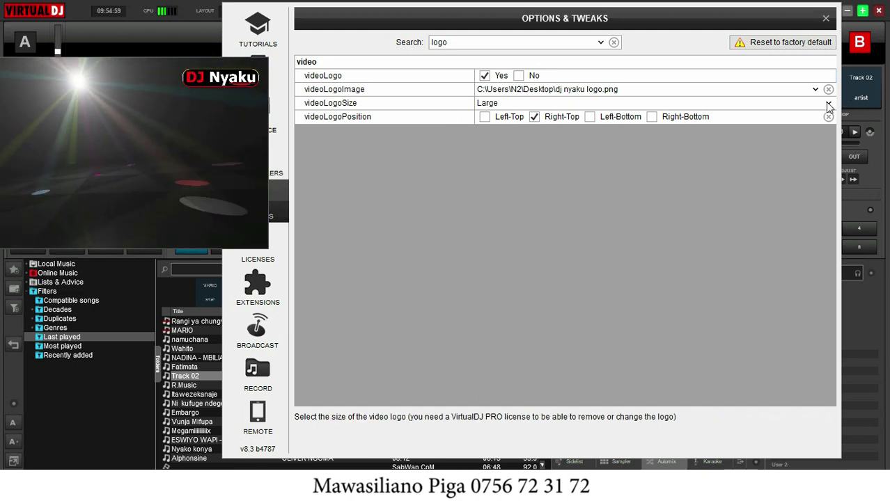
# Set videoLogoSize to Medium and check the logo with the video output switched to full screen and back
pyautogui.click(669, 103)
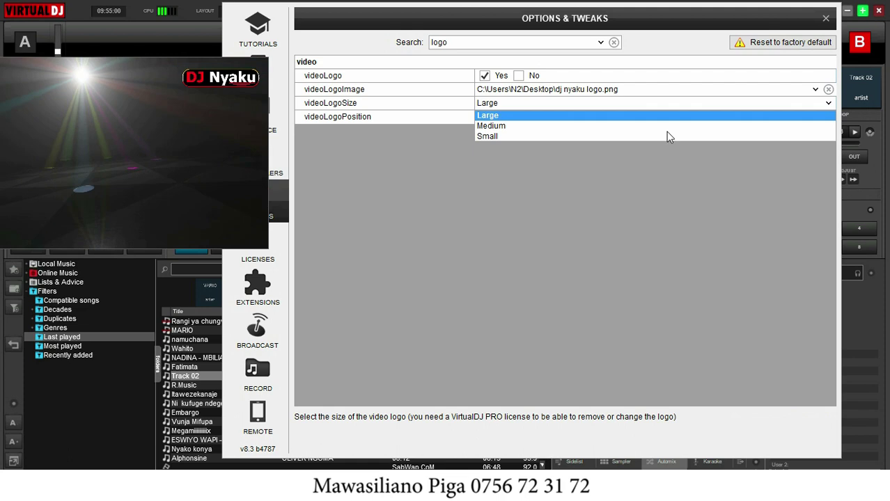
pyautogui.click(568, 126)
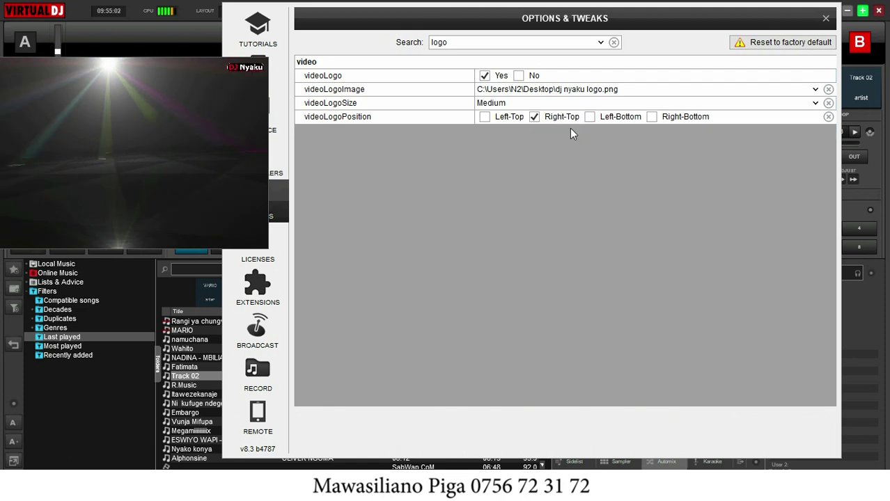
pyautogui.doubleClick(236, 100)
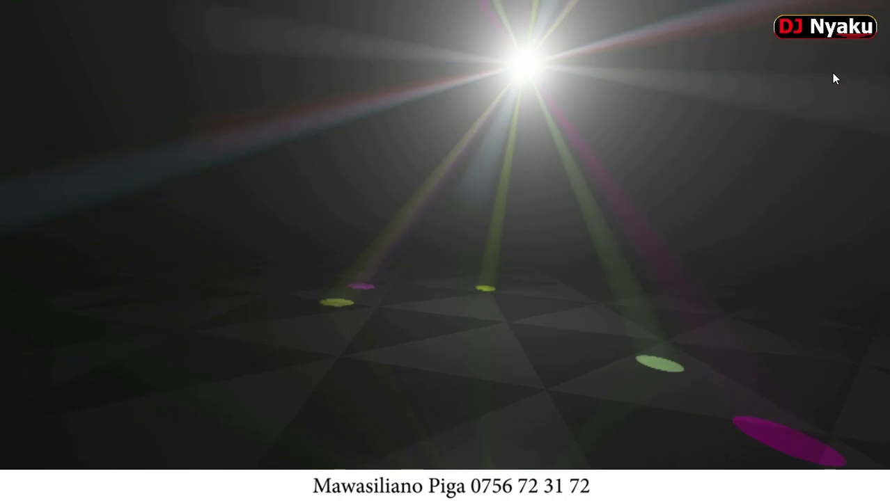
pyautogui.doubleClick(719, 259)
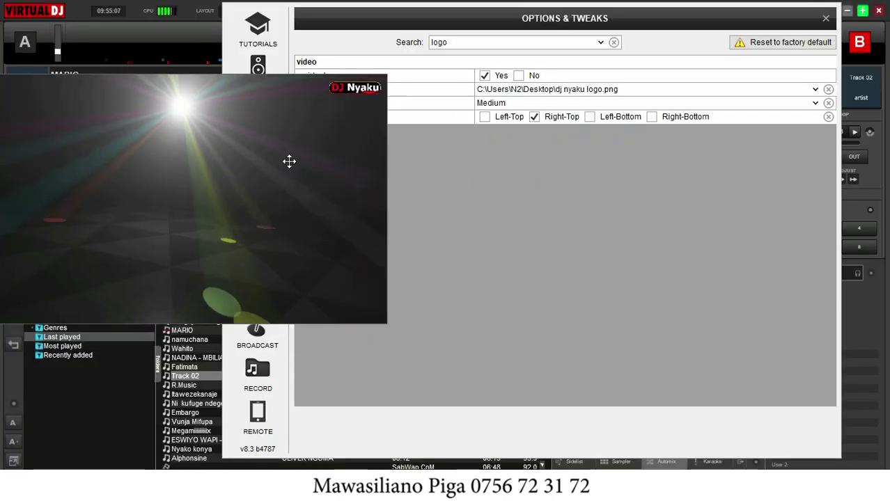